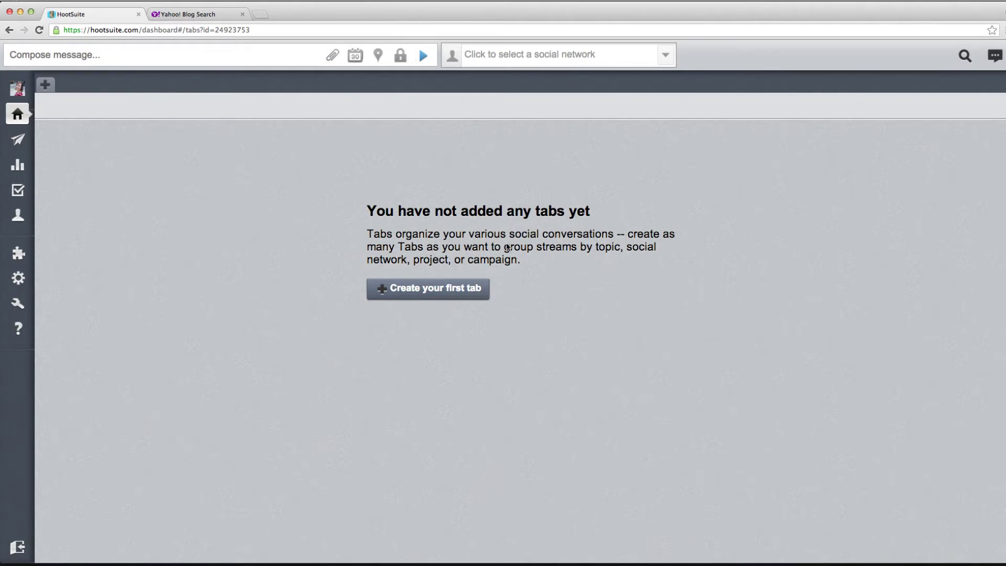
# - Add a new dashboard tab and name it 'Twitter Search'
pyautogui.moveTo(18, 118)
pyautogui.click(45, 86)
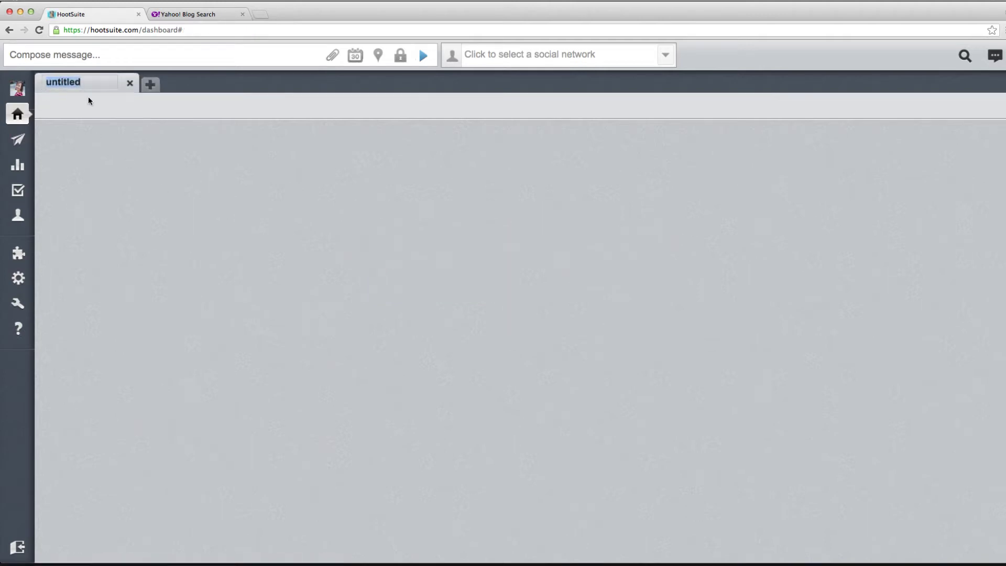
pyautogui.write('Twitter Search')
pyautogui.press('Return')
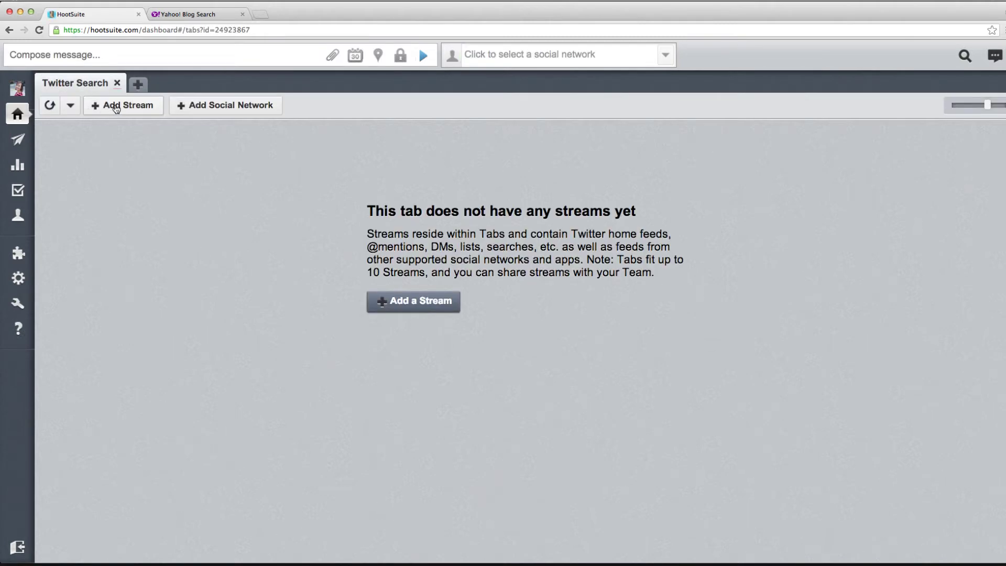
# - Open the Twitter Search stream option, reviewing the query examples and the Keyword alternative
pyautogui.click(116, 107)
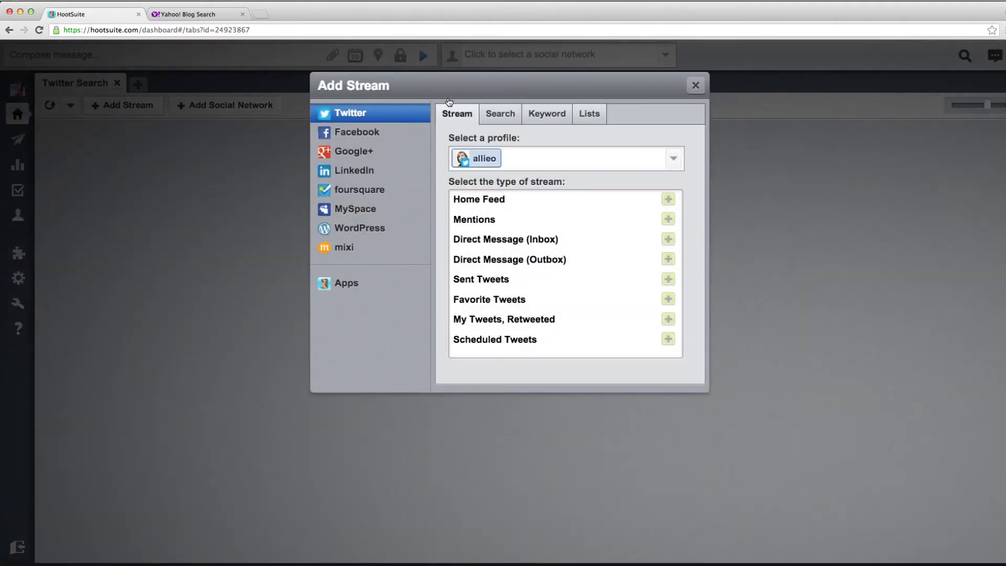
pyautogui.click(504, 117)
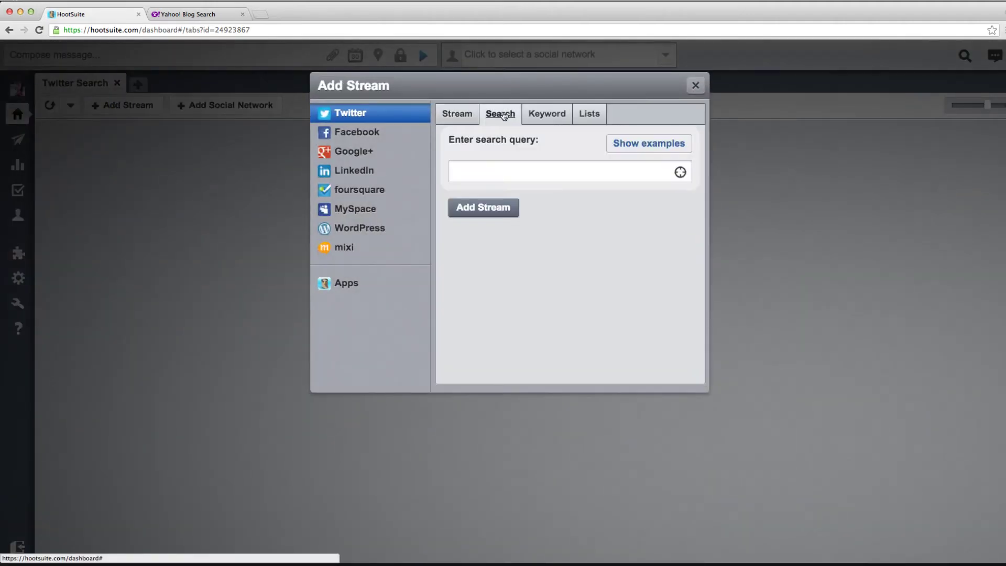
pyautogui.click(637, 145)
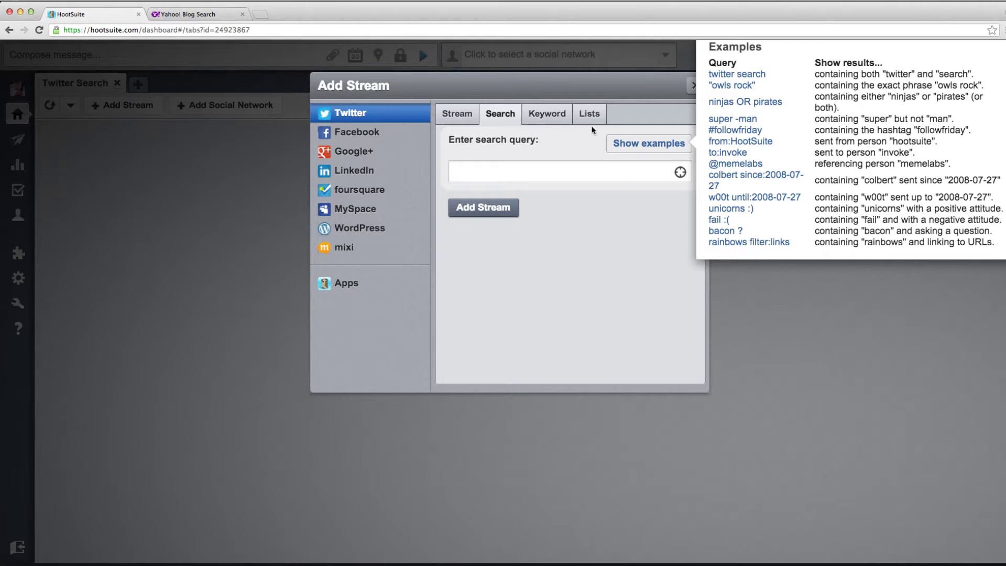
pyautogui.click(540, 120)
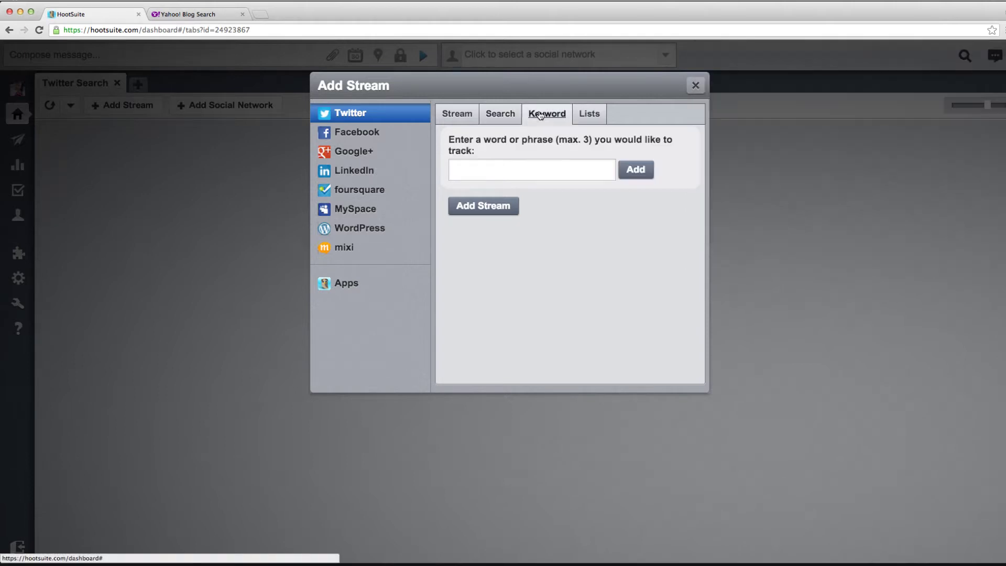
pyautogui.click(501, 118)
# - Enter 'airbnb' as the search query and add the stream
pyautogui.click(519, 166)
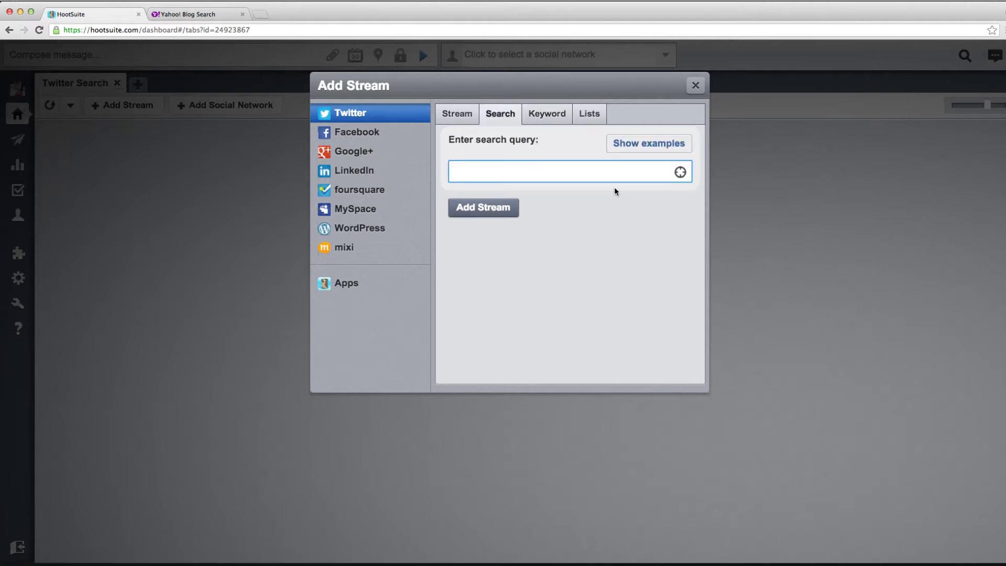
pyautogui.write('airbnb')
pyautogui.click(486, 210)
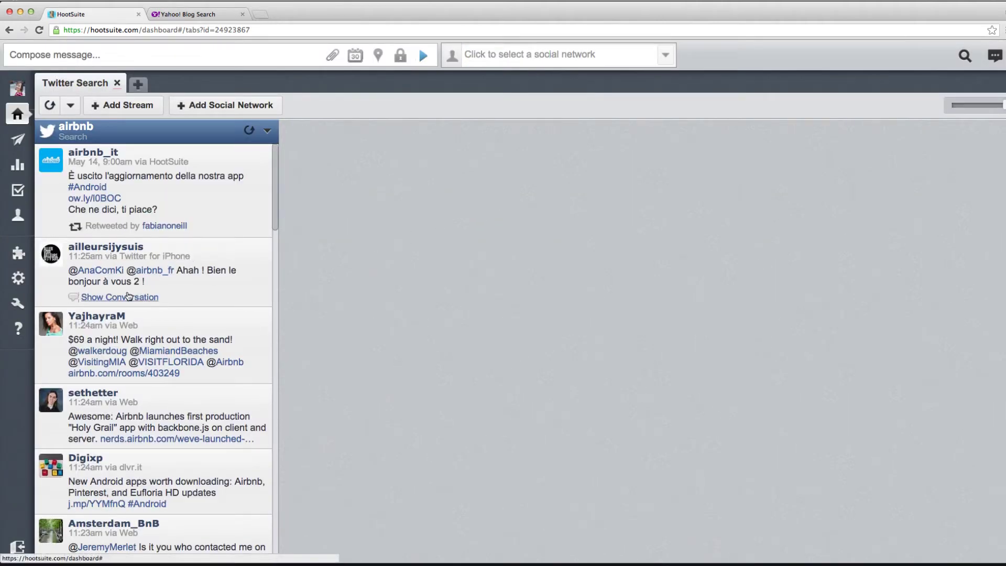
pyautogui.scroll(-3, 138, 341)
pyautogui.scroll(3, 137, 361)
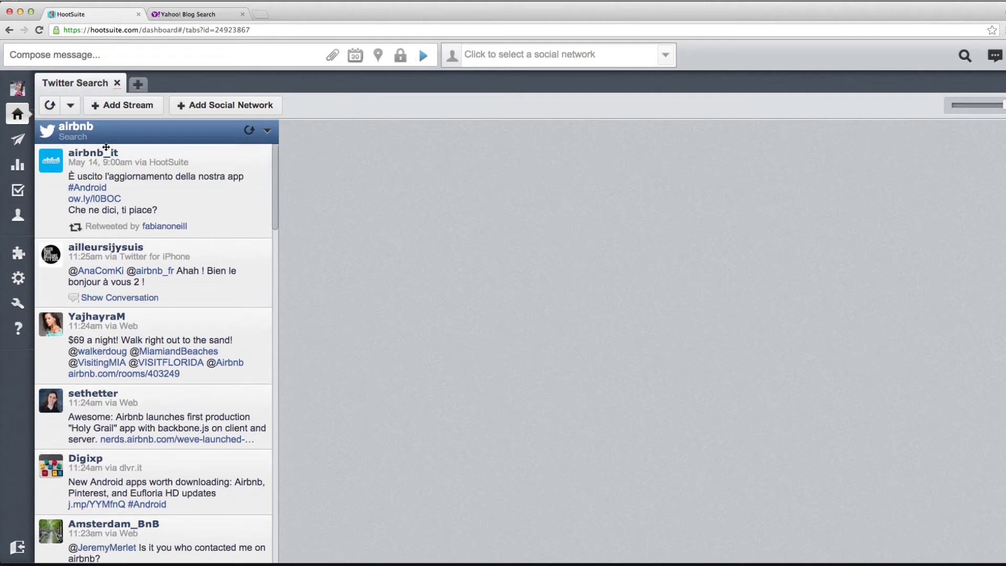
# - Add a Twitter search stream for the query airbnb "customer service"
pyautogui.click(112, 106)
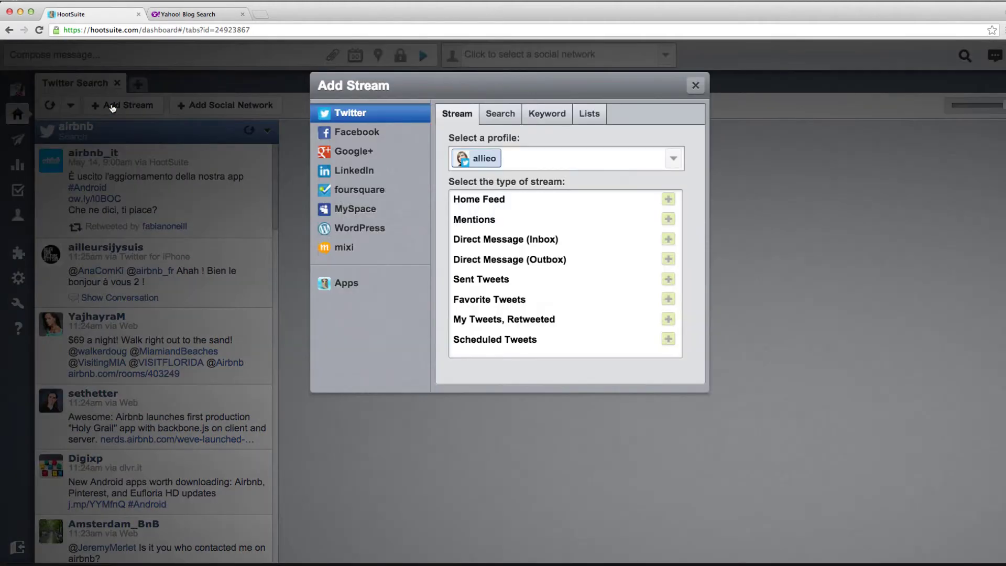
pyautogui.click(502, 114)
pyautogui.click(517, 169)
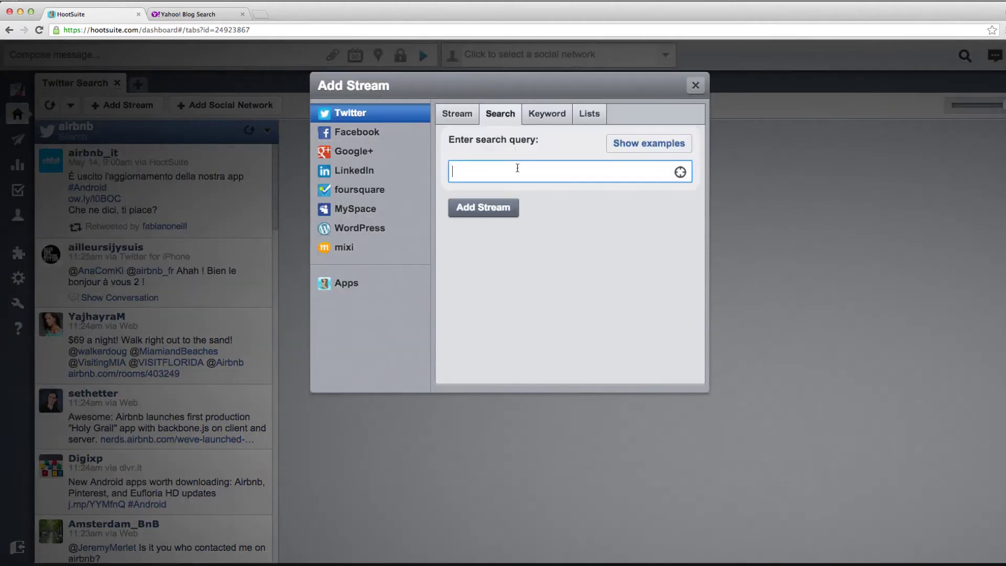
pyautogui.write('airbnb customer service"')
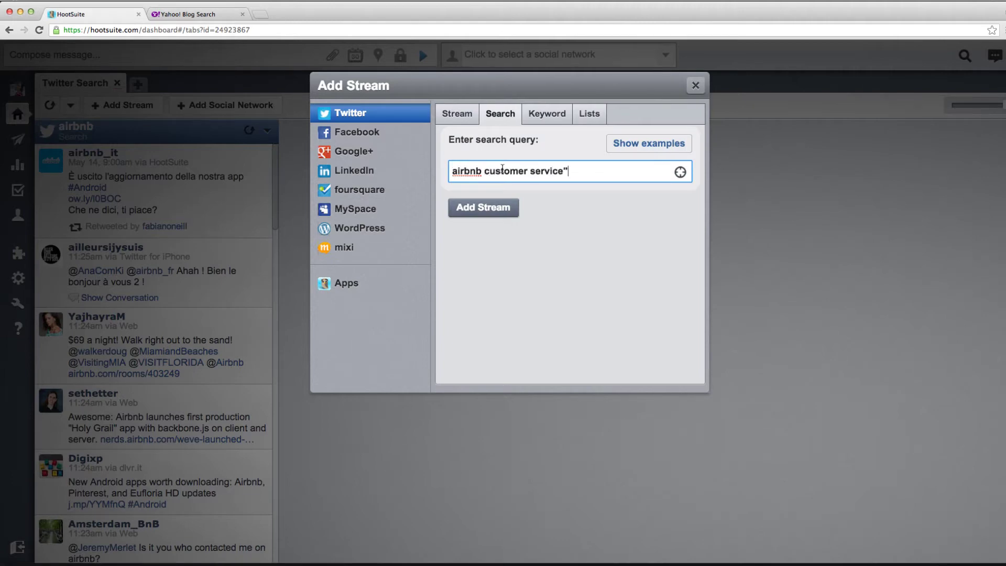
pyautogui.click(484, 170)
pyautogui.write('"')
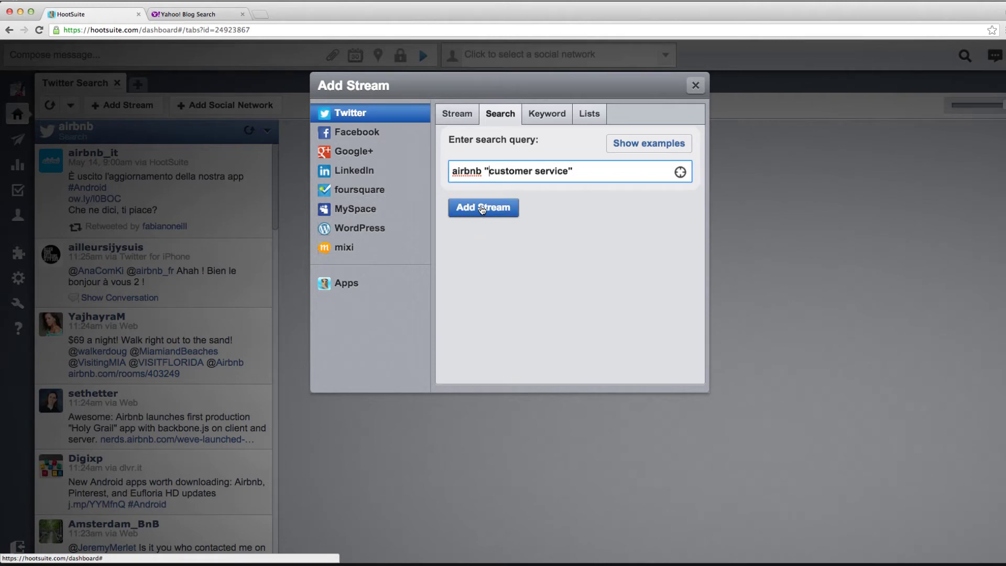
pyautogui.click(482, 208)
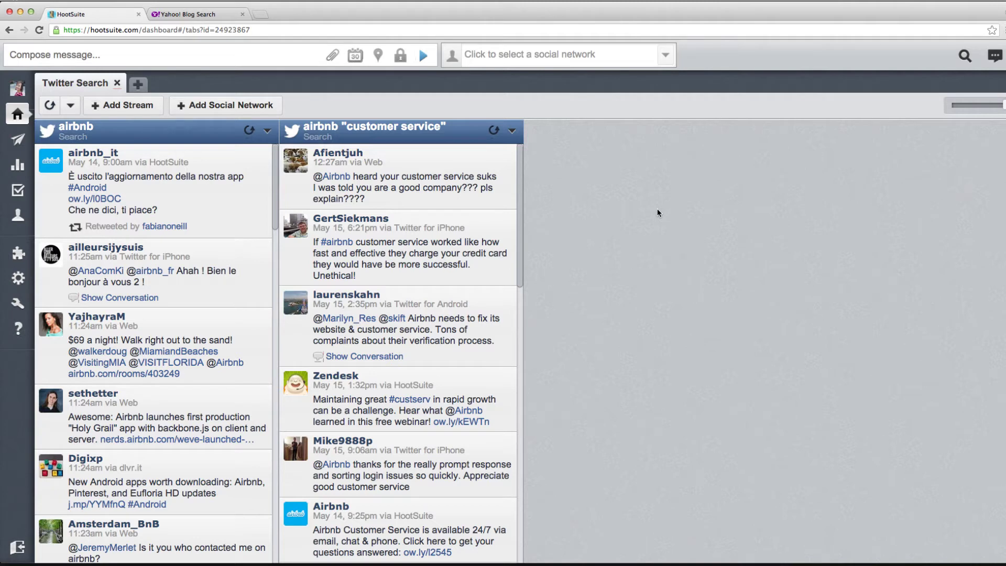
# - Add another dashboard tab named 'Blog Search'
pyautogui.click(138, 85)
pyautogui.write('Blog S')
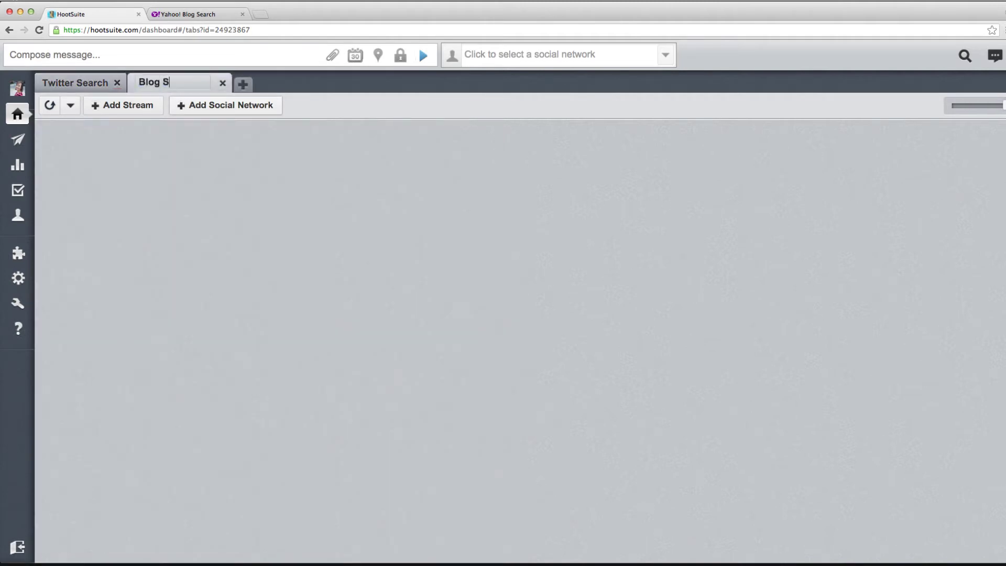
pyautogui.write('earch')
pyautogui.press('Return')
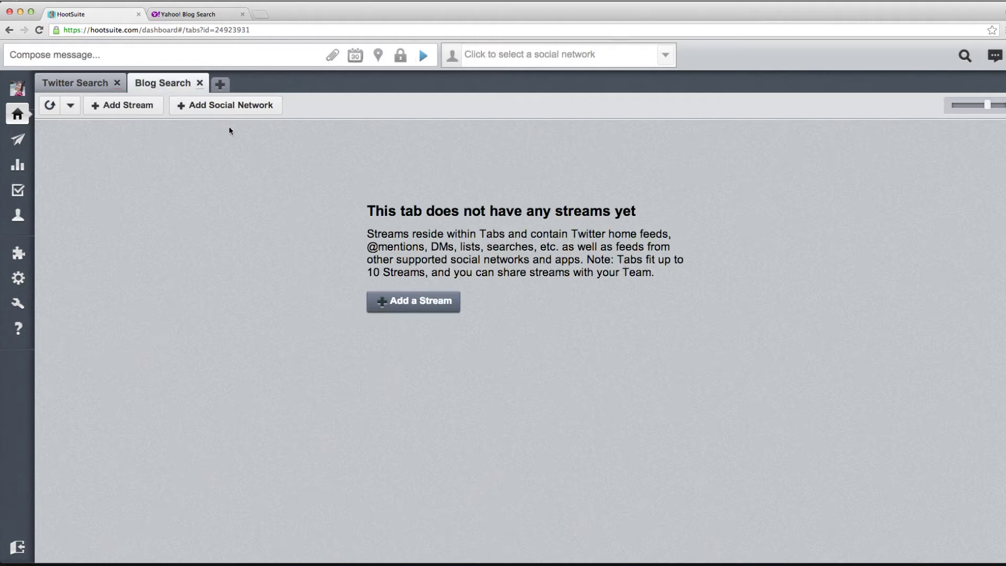
# - Install the RSS Reader app from the app directory and add its stream to the tab
pyautogui.click(116, 108)
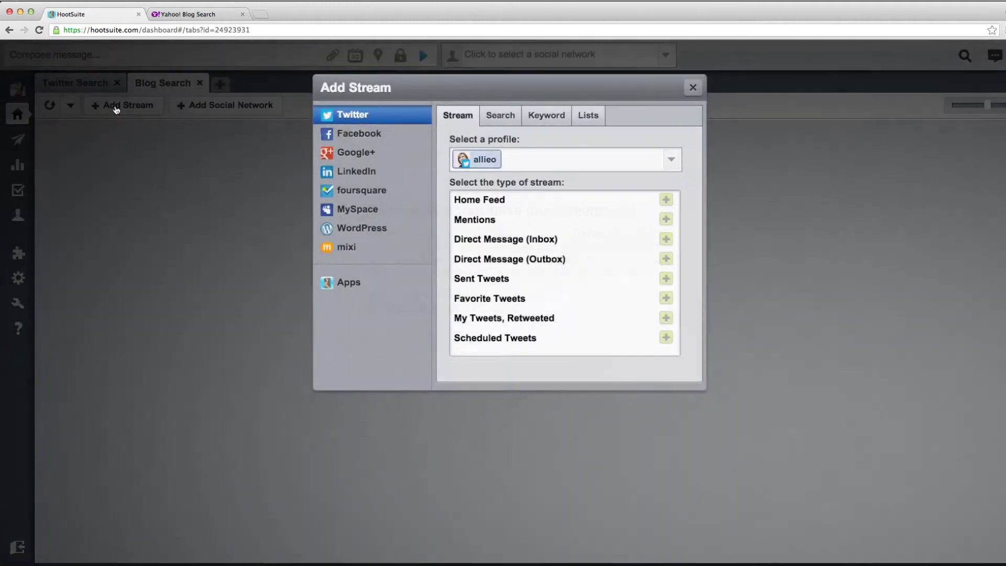
pyautogui.click(355, 285)
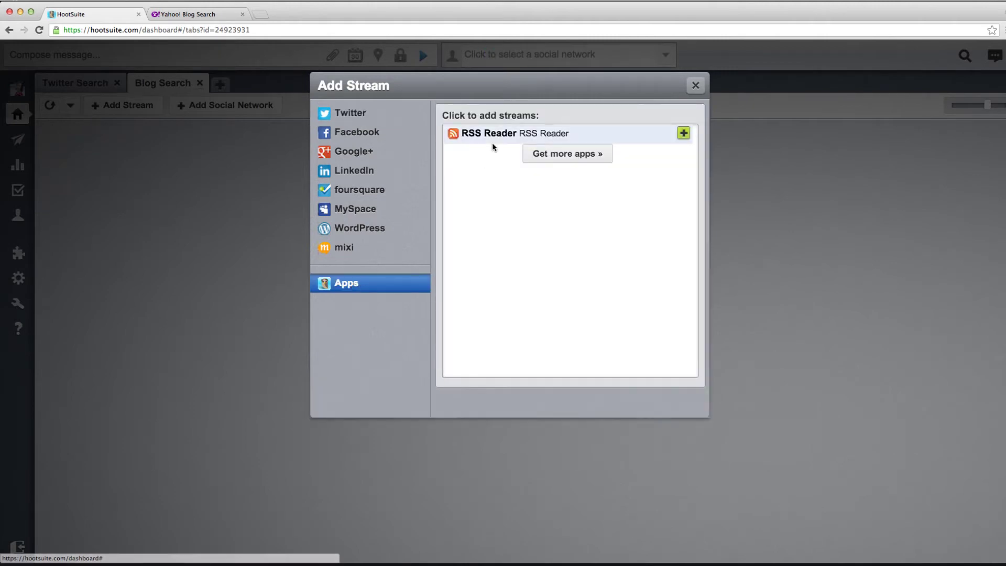
pyautogui.click(563, 155)
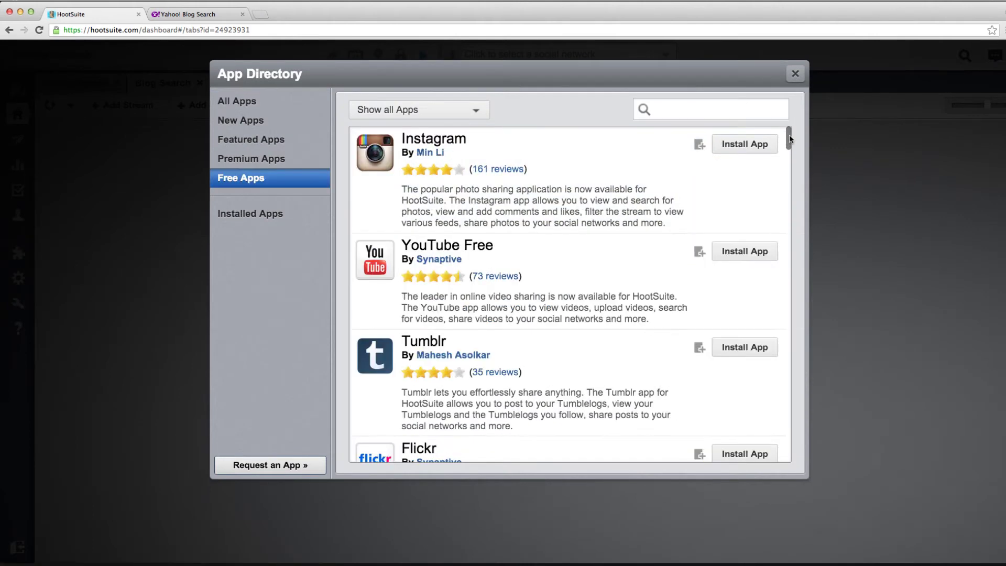
pyautogui.moveTo(789, 134); pyautogui.dragTo(789, 165)
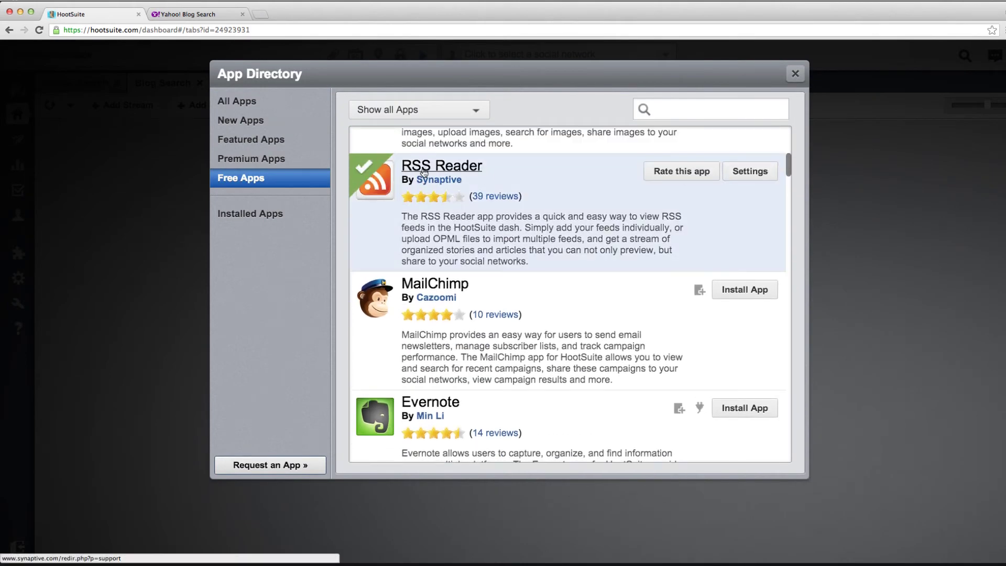
pyautogui.click(794, 75)
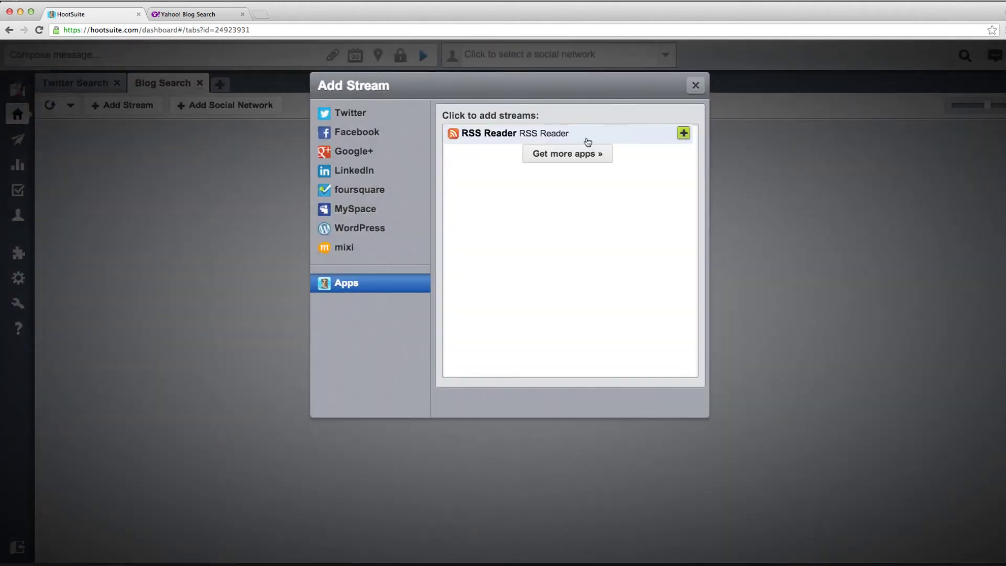
pyautogui.click(683, 134)
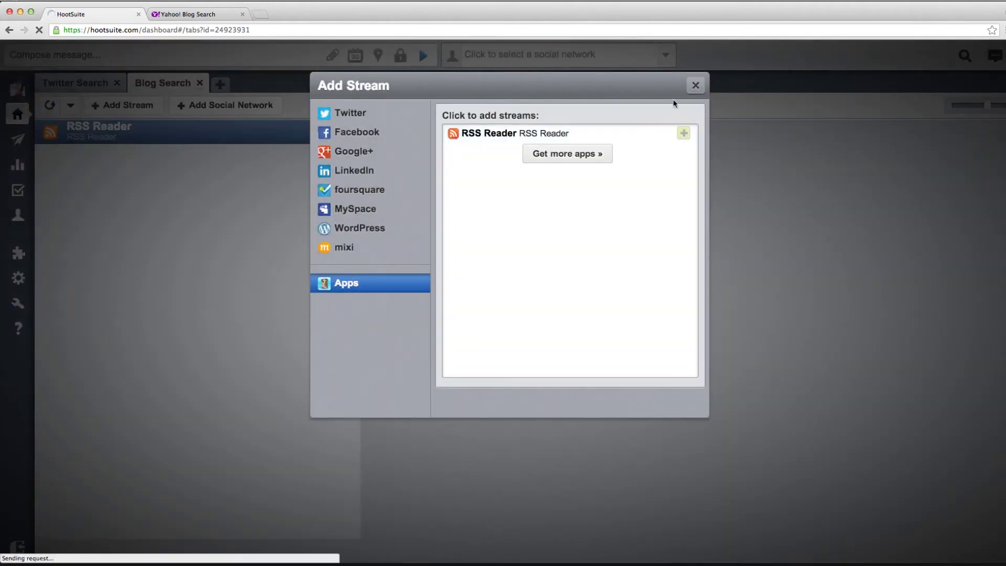
pyautogui.click(696, 85)
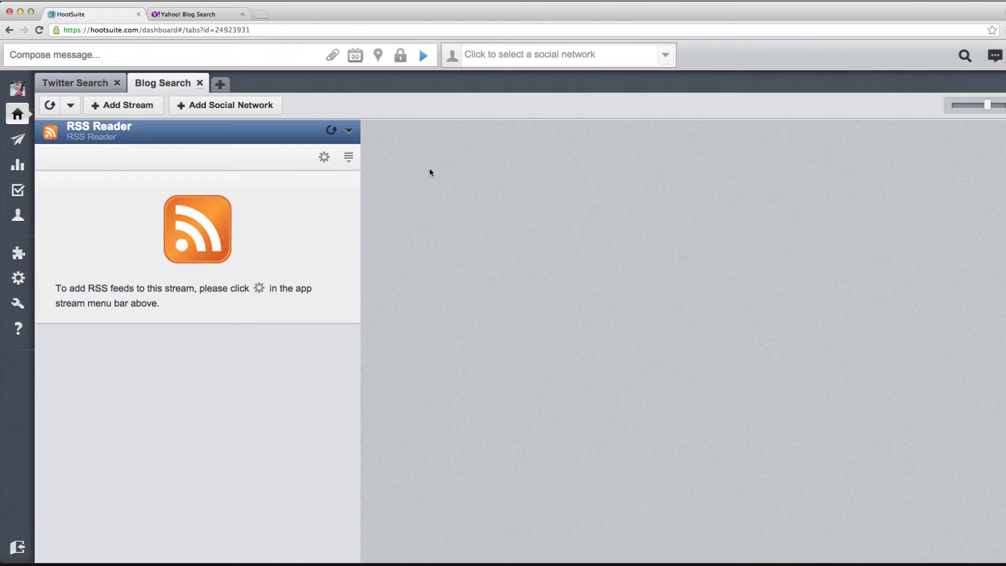
# - Open the RSS Reader stream's settings, then switch to the Yahoo! Blog Search browser tab
pyautogui.click(325, 159)
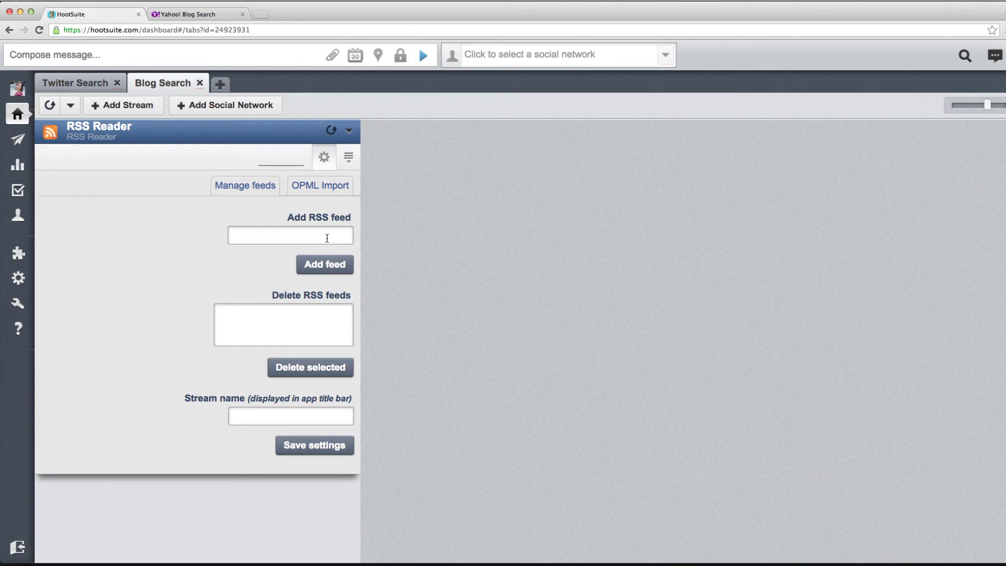
pyautogui.click(175, 14)
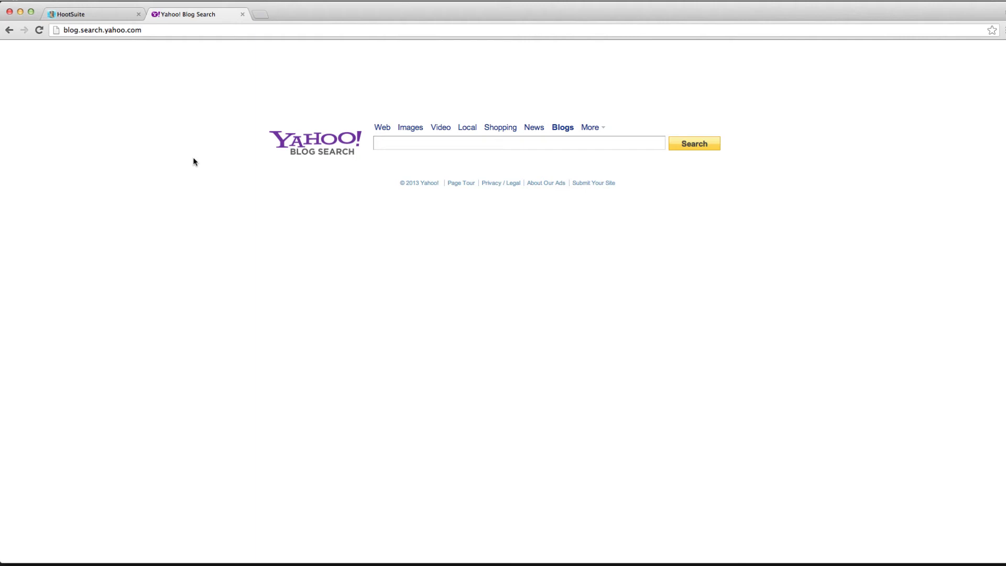
# - Search Yahoo Blog Search for 'airbnb' and select the resulting RSS feed's URL
pyautogui.click(402, 142)
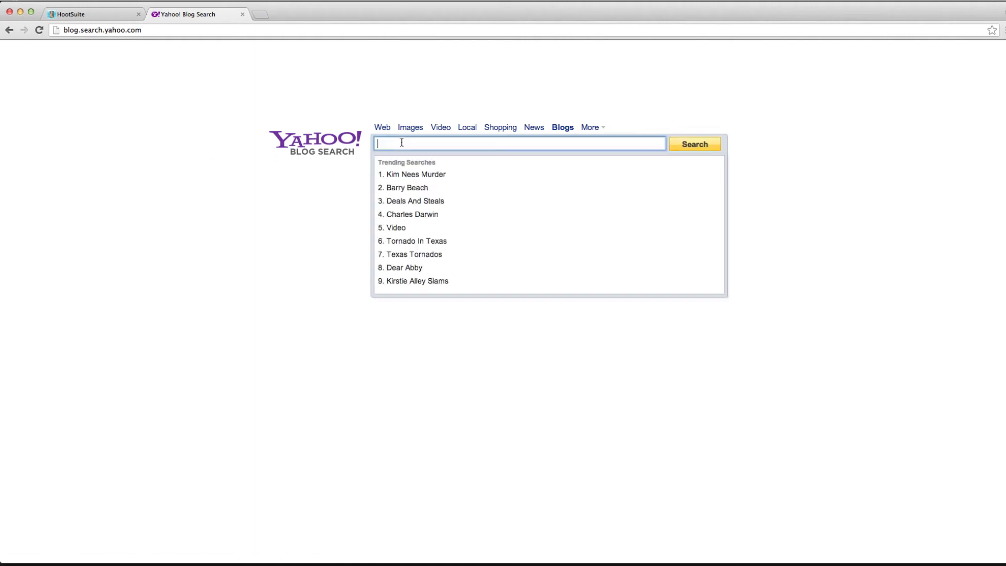
pyautogui.write('airbnb')
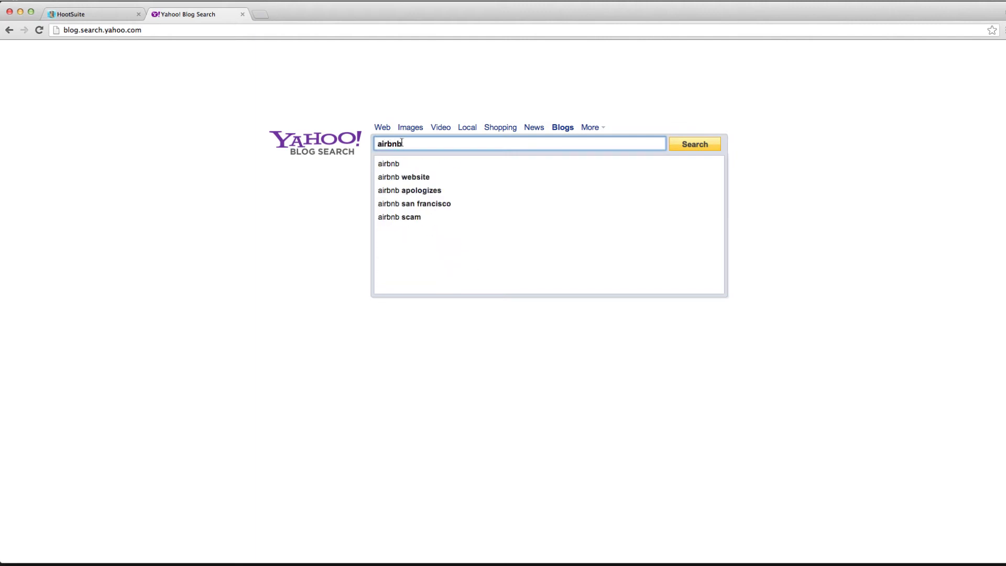
pyautogui.click(696, 147)
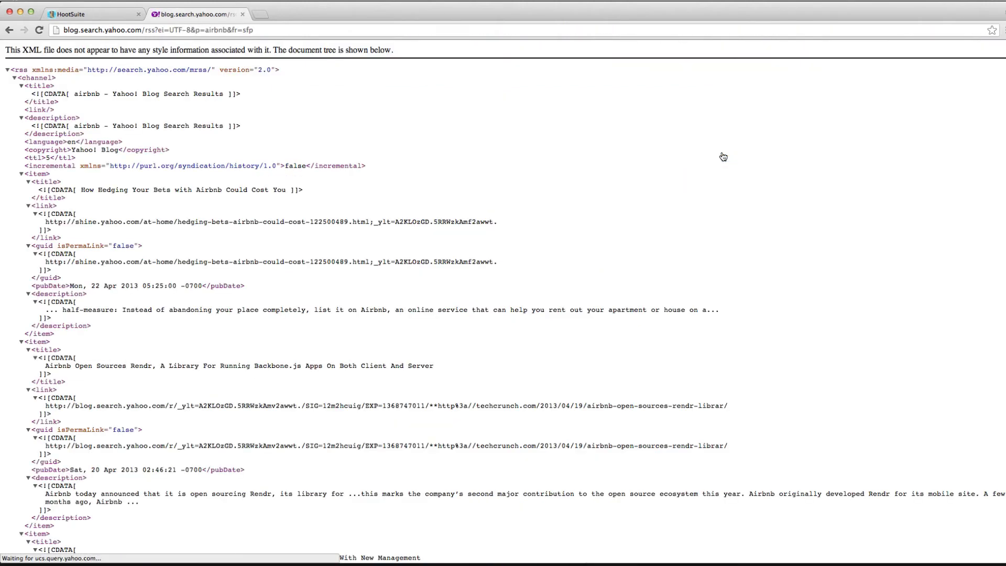
pyautogui.click(193, 30)
pyautogui.press('super+c')
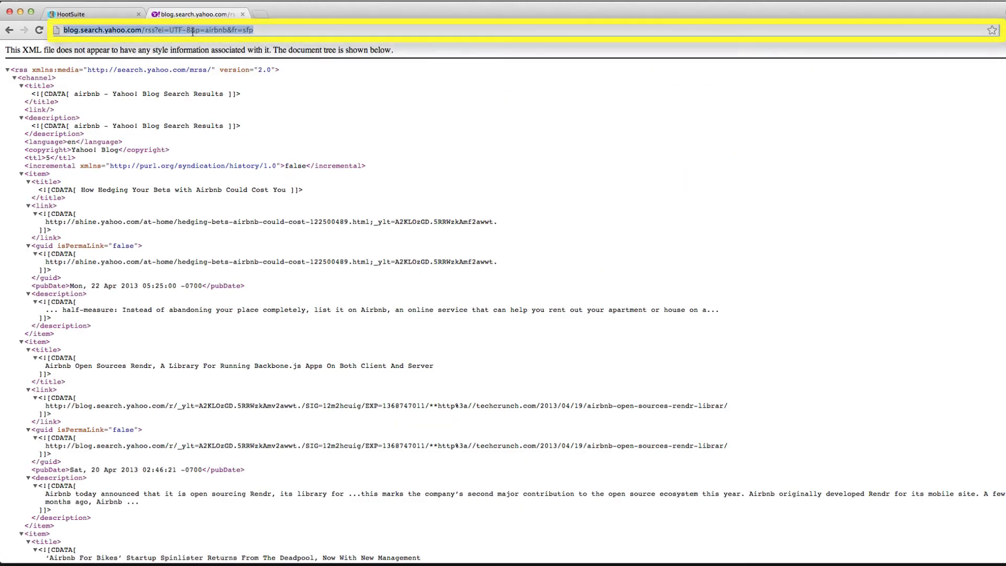
# - Paste the airbnb Yahoo! Blog Search feed URL into RSS Reader and add the feed
pyautogui.click(90, 14)
pyautogui.click(275, 234)
pyautogui.press('super+v')
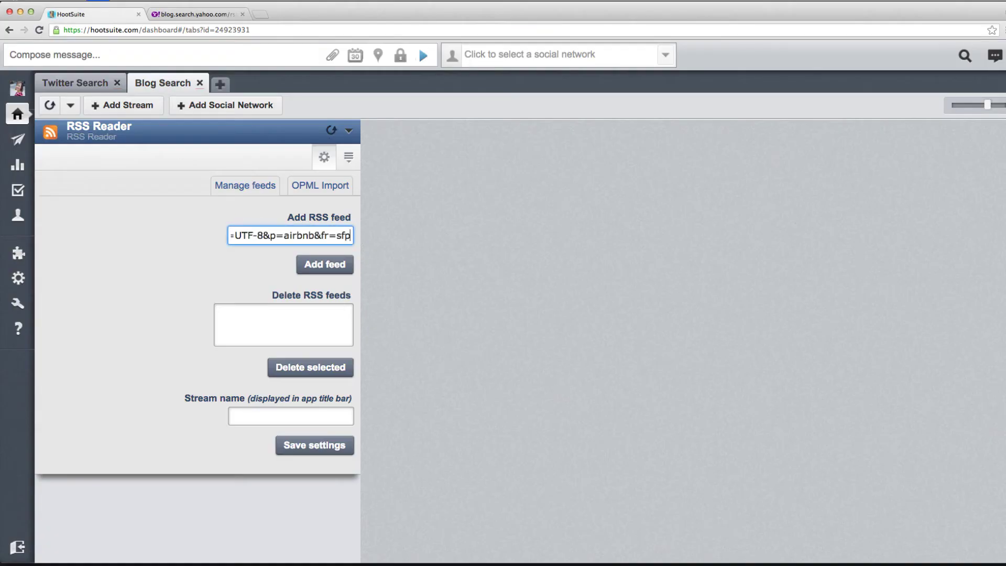
pyautogui.click(325, 265)
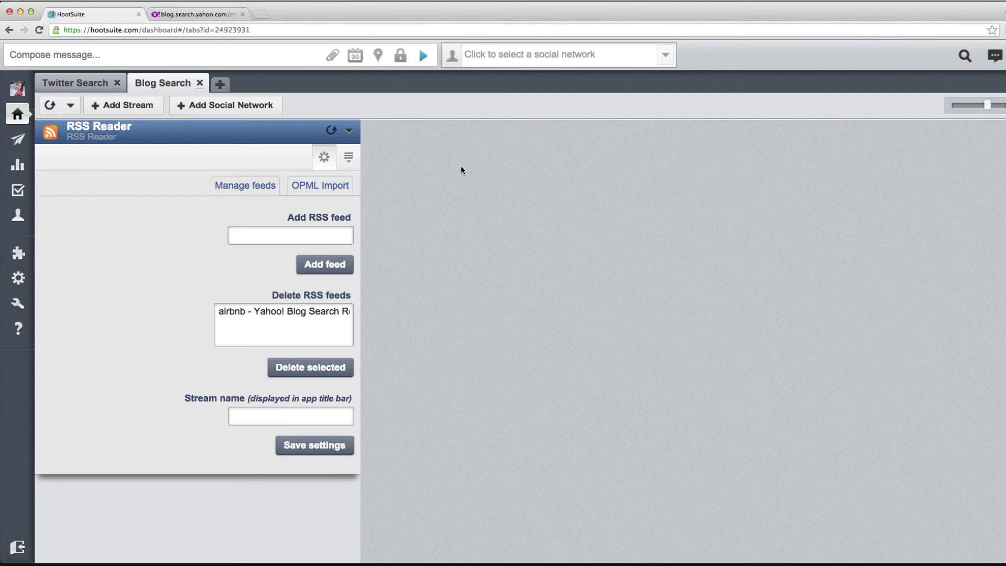
# - Title the RSS stream 'Yahoo Blog Search' and save its settings
pyautogui.click(302, 418)
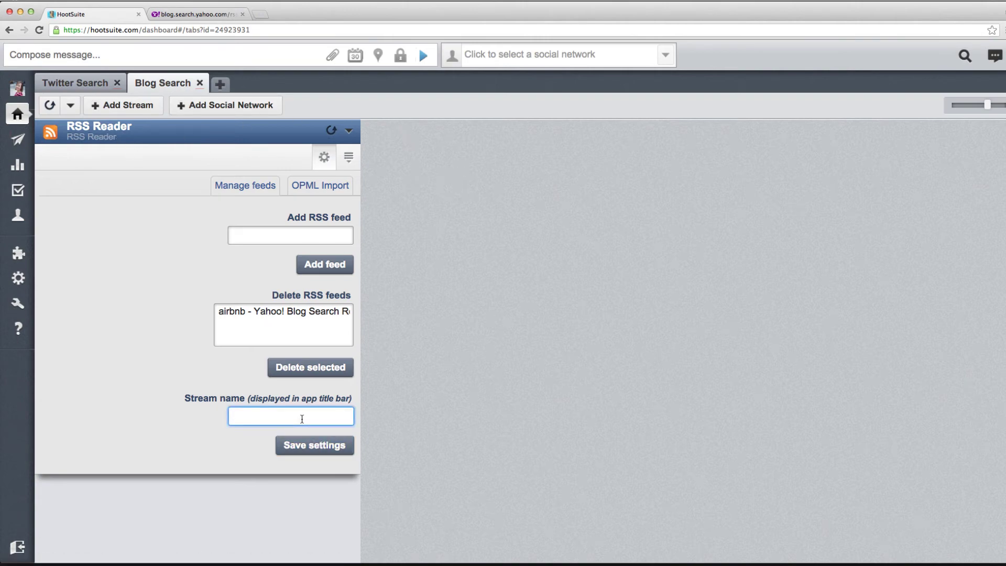
pyautogui.write('Yah')
pyautogui.press('BackSpace')
pyautogui.press('BackSpace')
pyautogui.press('BackSpace')
pyautogui.write('Yahoo Blog Search')
pyautogui.click(311, 449)
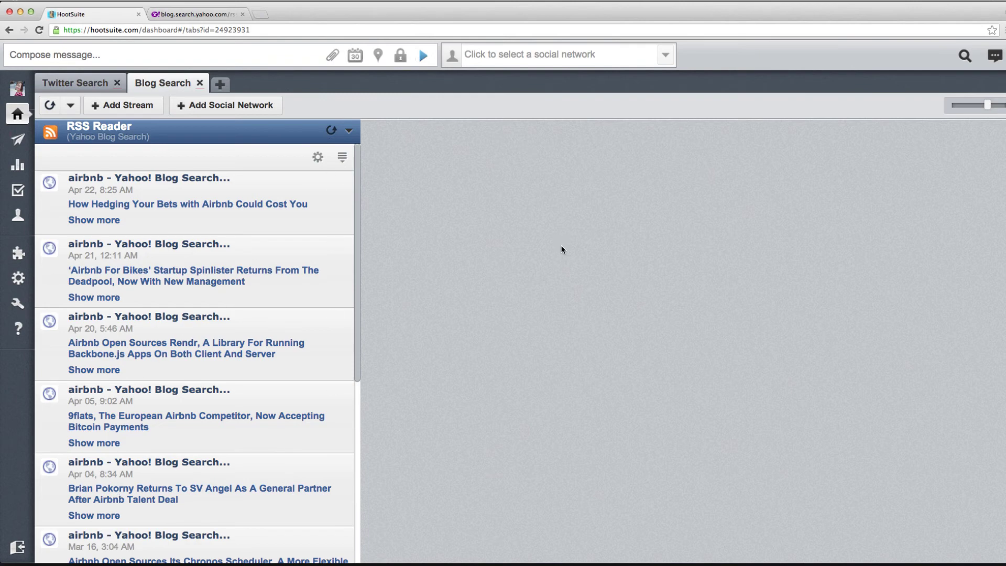
# - Return to the Twitter Search tab showing both airbnb streams
pyautogui.click(77, 84)
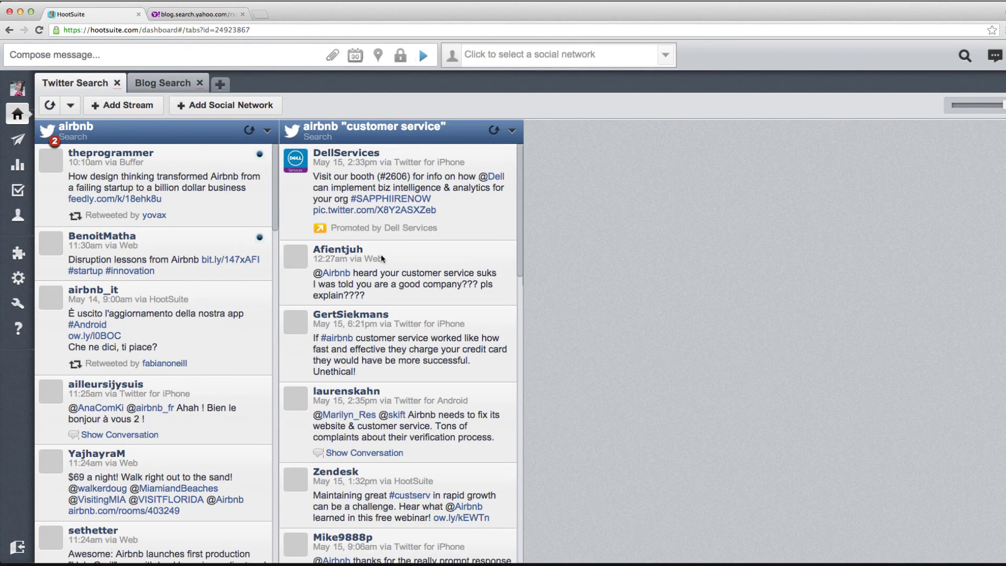